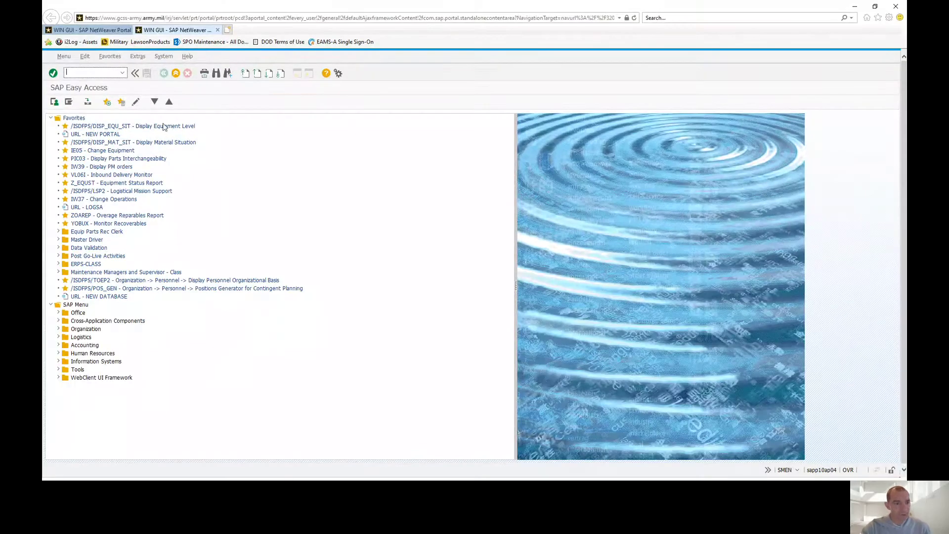
# Step: Run transaction PA20 to open the Display HR Master Data screen
pyautogui.click(97, 72)
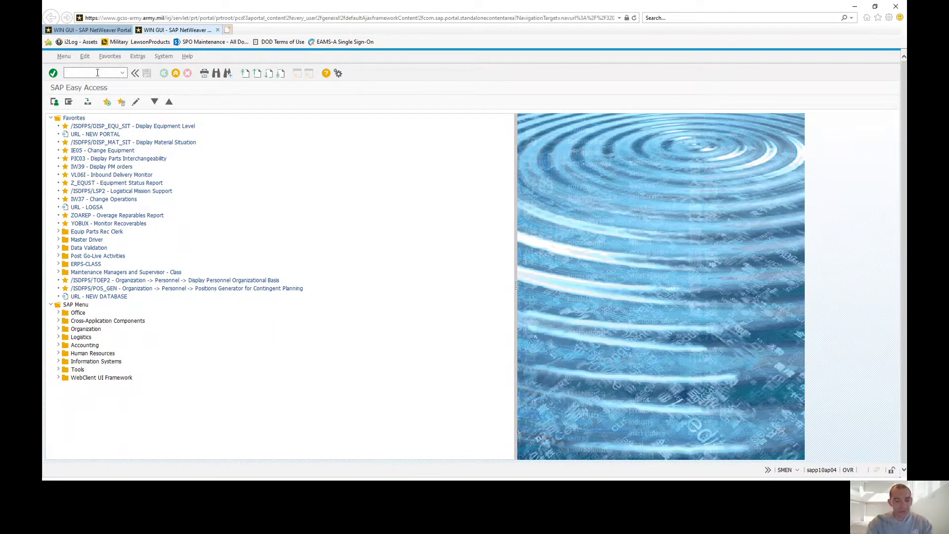
pyautogui.write('PA20')
pyautogui.press('Return')
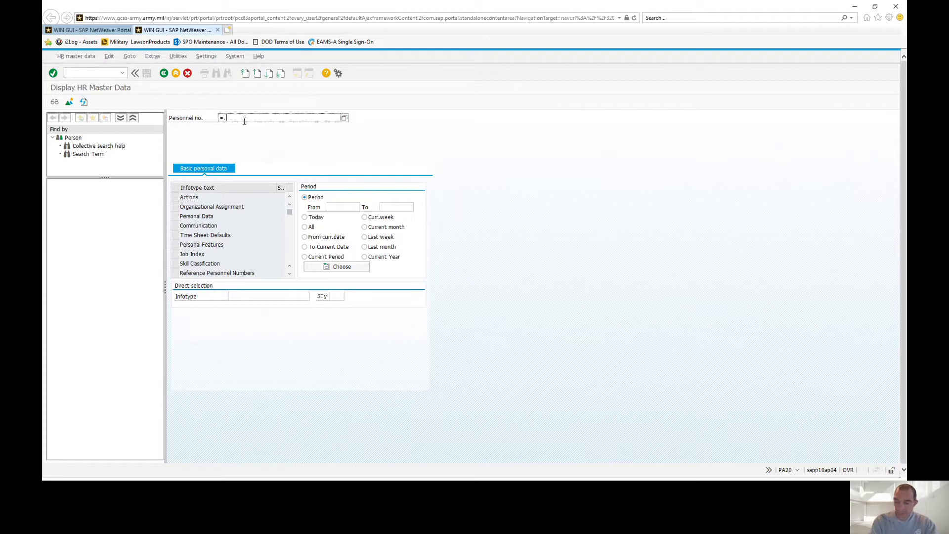
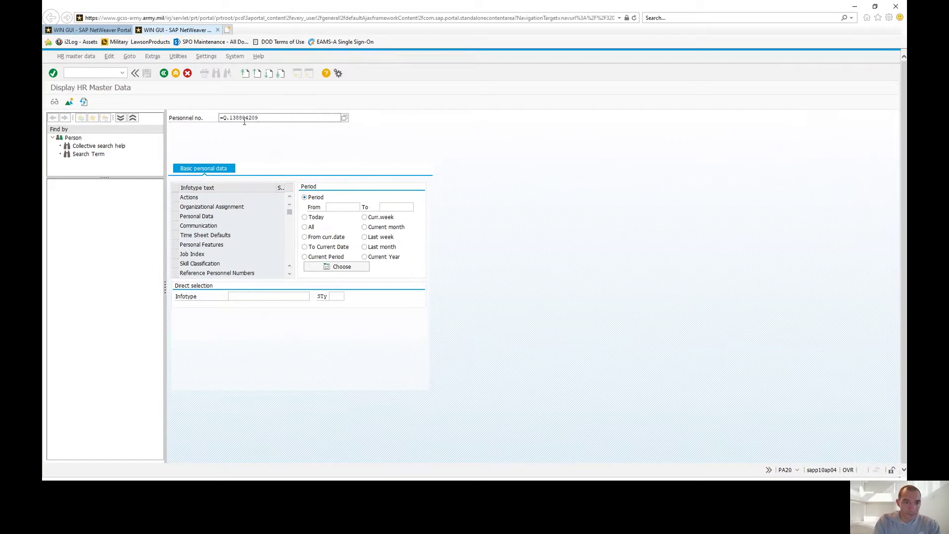
# Step: Load the soldier's record with an =Q. Social Security number search, then clear the returned personnel number
pyautogui.press('Return')
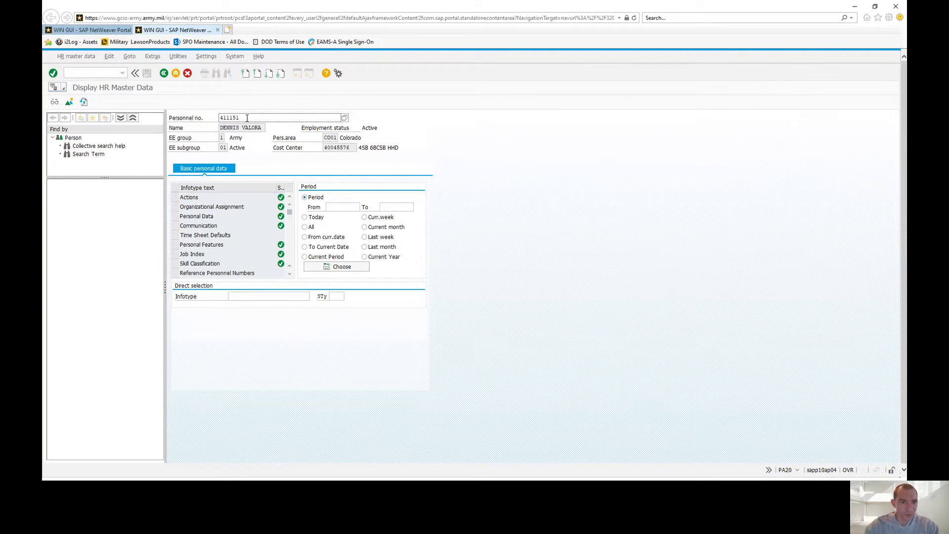
pyautogui.moveTo(235, 118); pyautogui.dragTo(200, 118)
pyautogui.press('BackSpace')
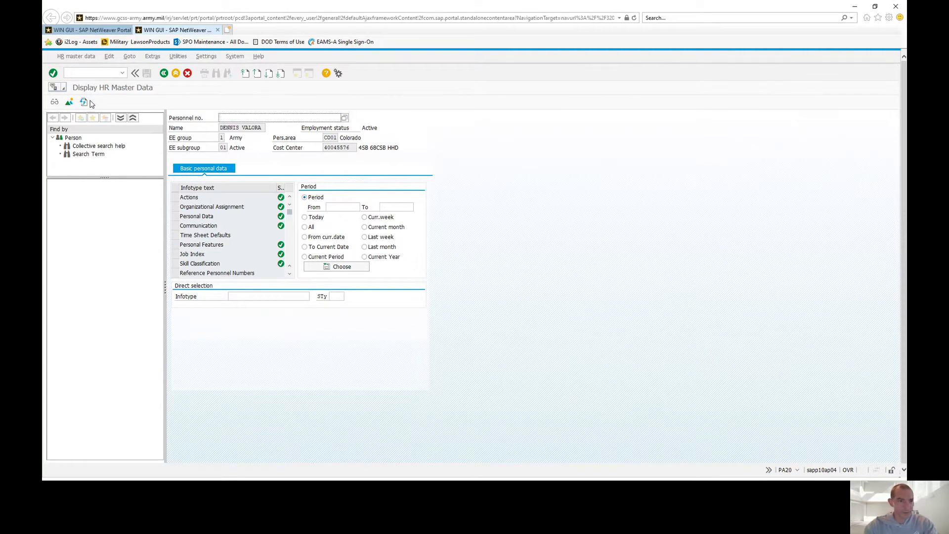
# Step: Refresh the screen, reload the soldier with a pasted =u.. DoD ID search, then clear the personnel number
pyautogui.click(84, 102)
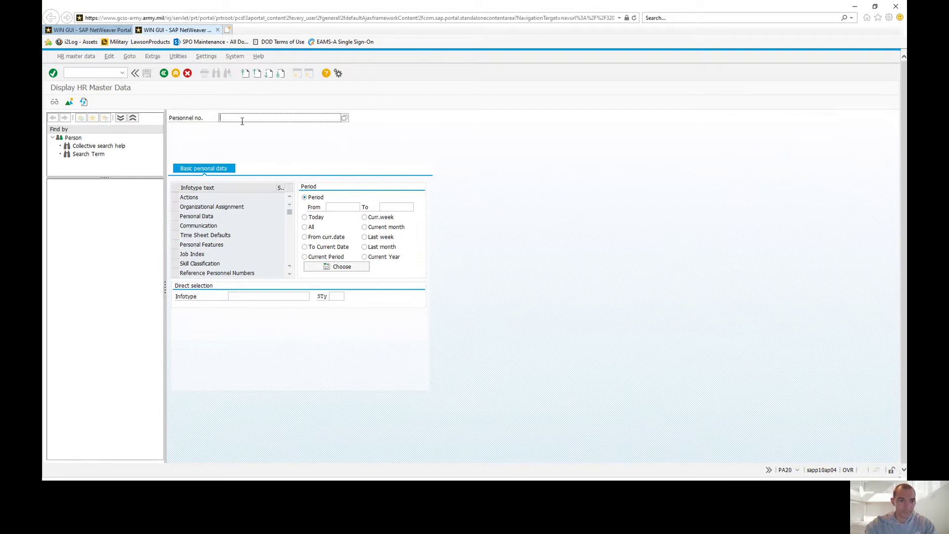
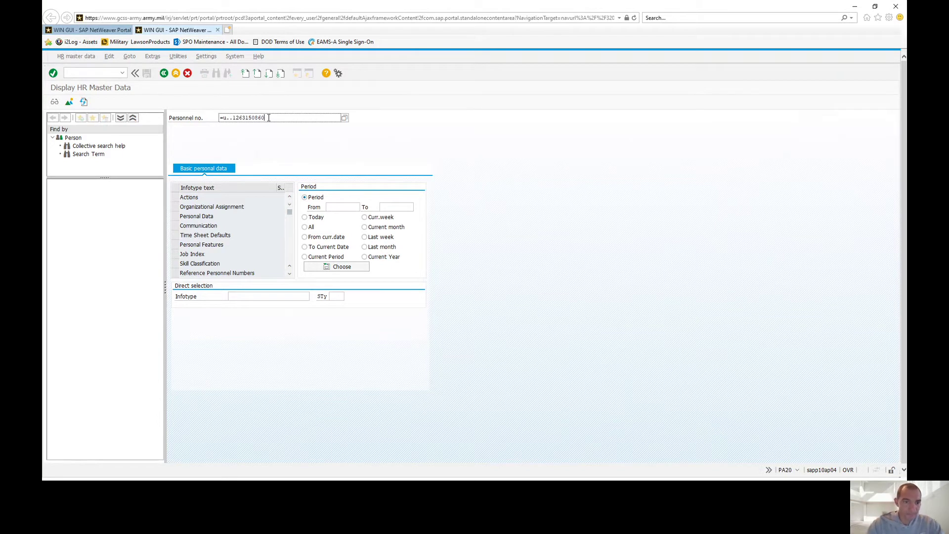
pyautogui.press('Return')
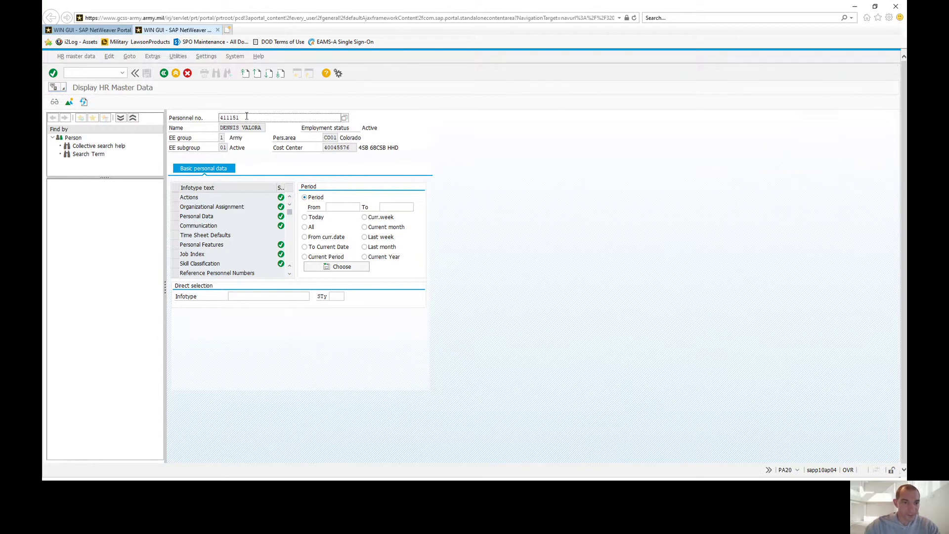
pyautogui.doubleClick(247, 116)
pyautogui.press('Delete')
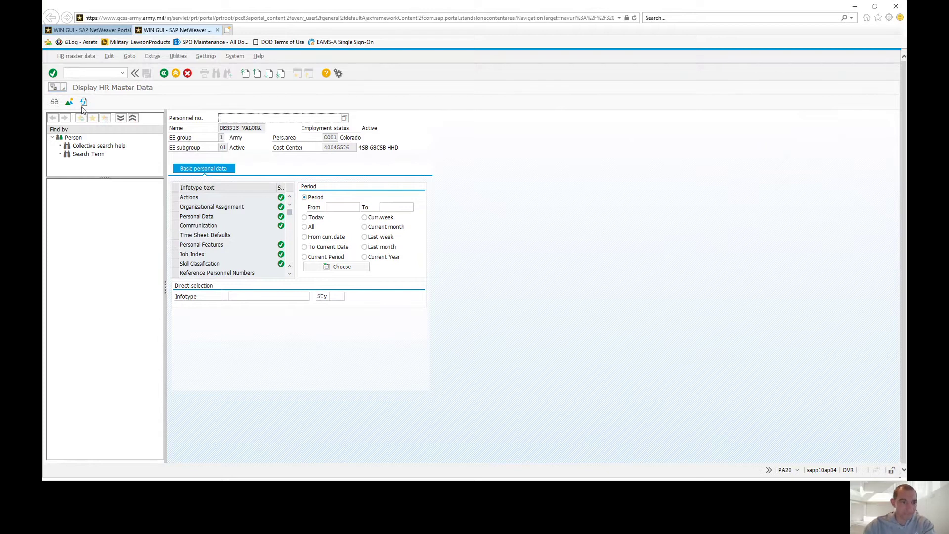
# Step: Clear the displayed record and open the Personnel no. search help with its name criteria shown
pyautogui.click(84, 102)
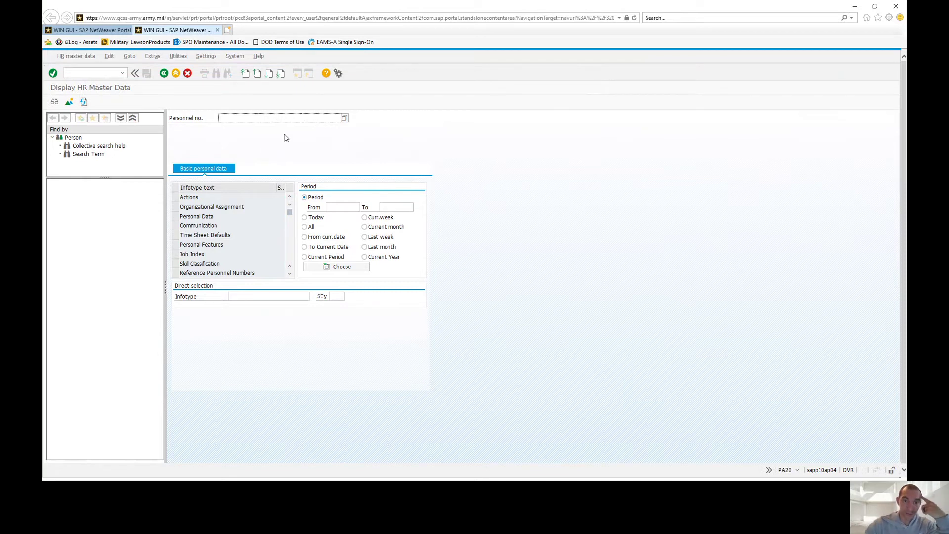
pyautogui.click(344, 117)
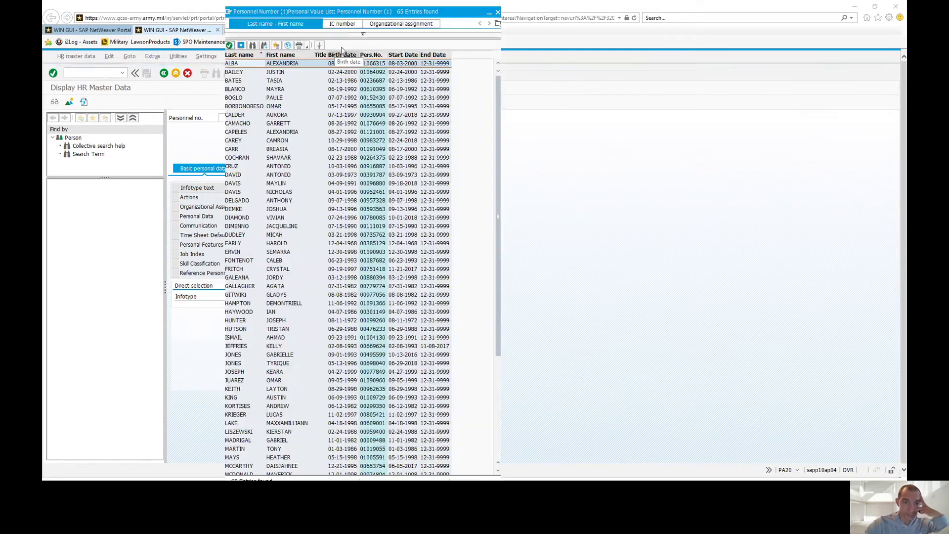
pyautogui.click(362, 36)
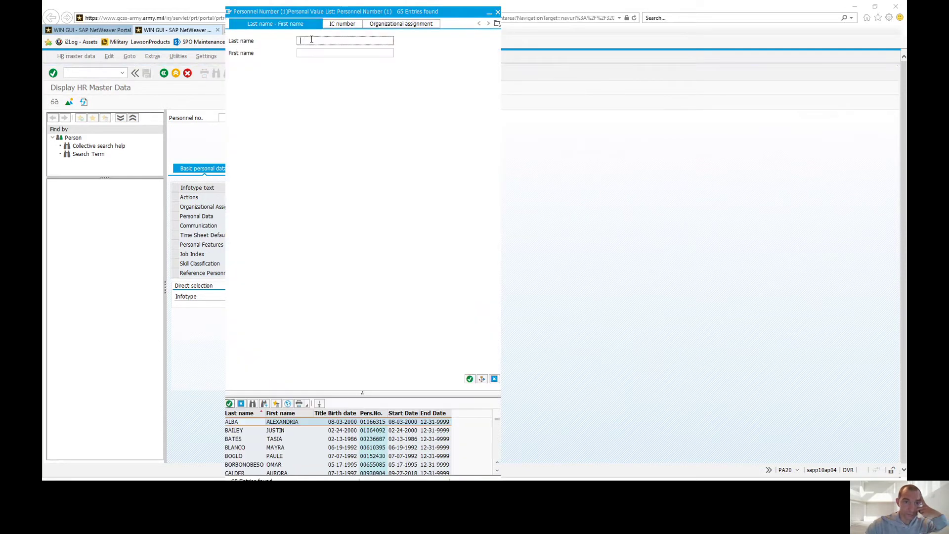
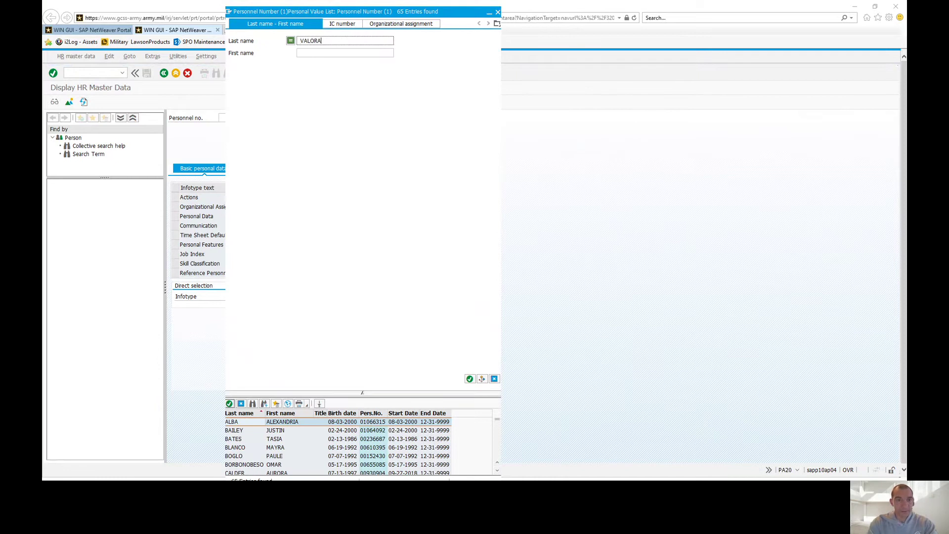
# Step: Search by the soldier's last and first name, load the single match, and select its personnel number
pyautogui.press('Tab')
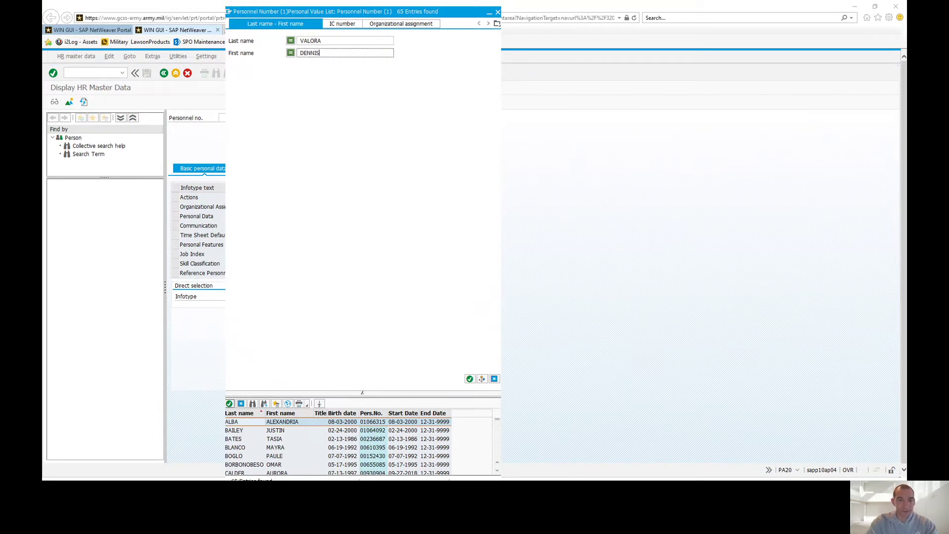
pyautogui.press('Return')
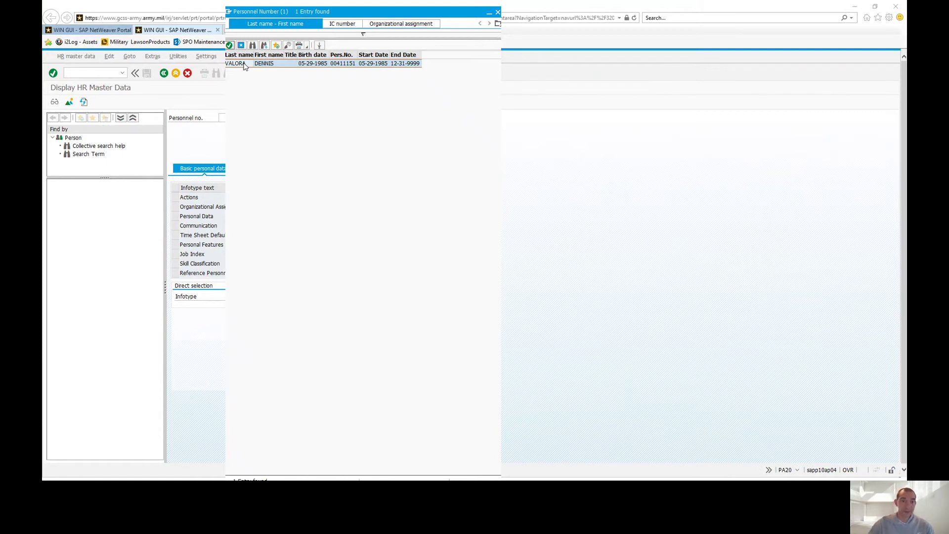
pyautogui.doubleClick(243, 65)
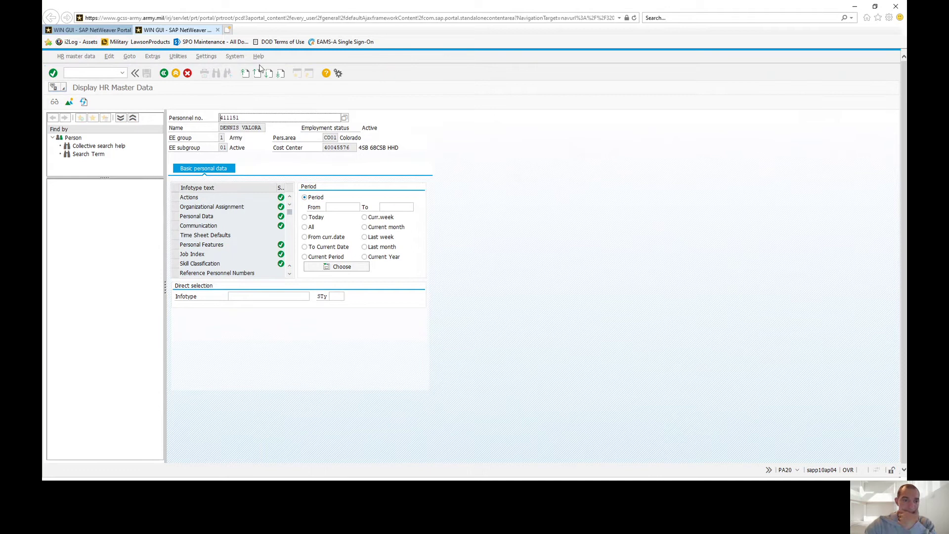
pyautogui.moveTo(245, 118); pyautogui.dragTo(186, 106)
# Step: Clear the record, review the Organizational assignment criteria in the Personnel no. search help, then close it
pyautogui.press('BackSpace')
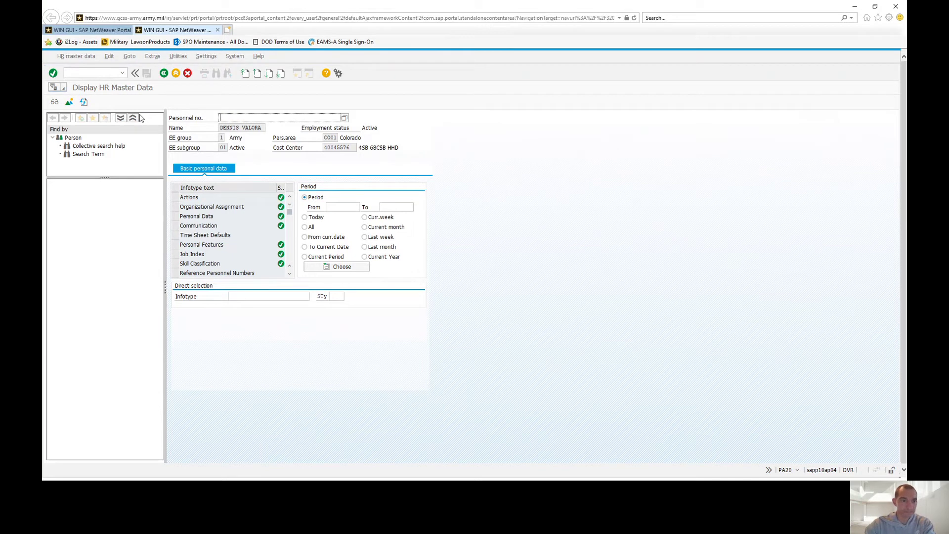
pyautogui.click(85, 101)
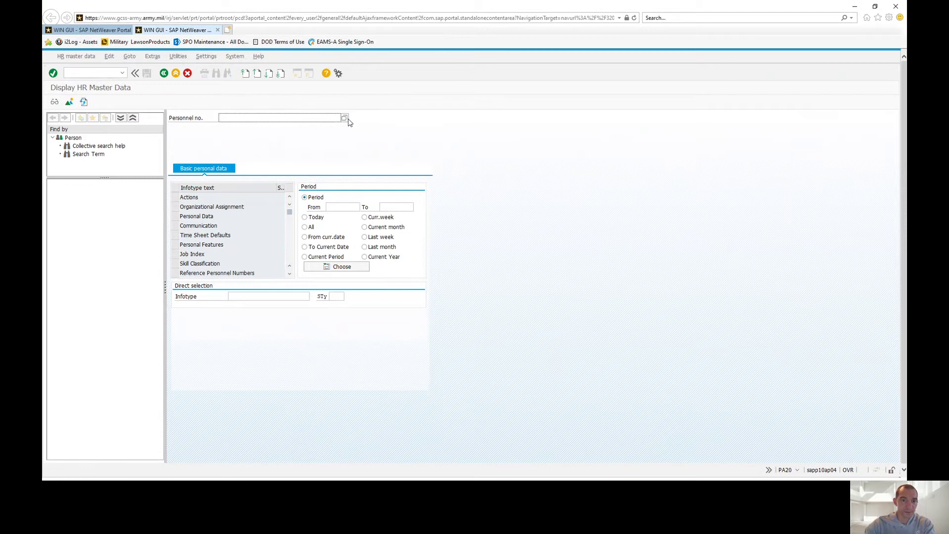
pyautogui.click(345, 118)
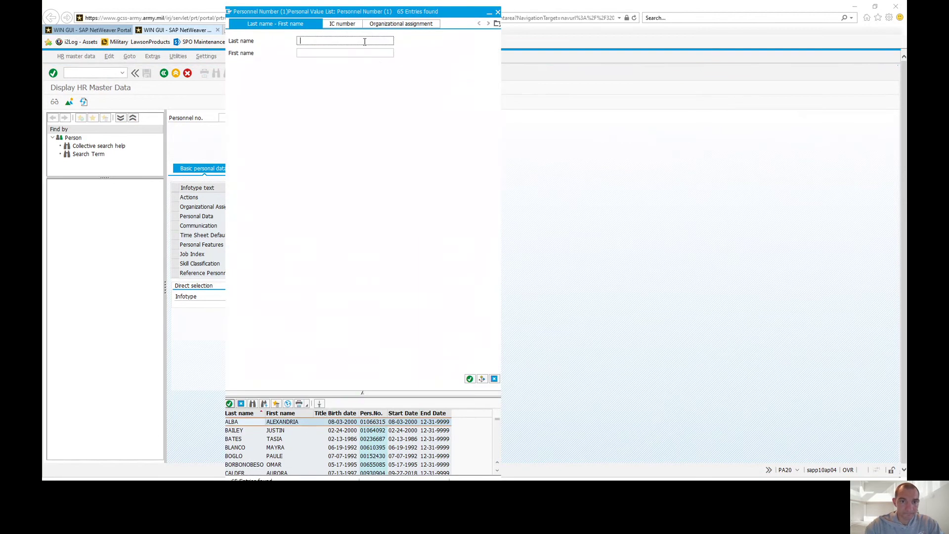
pyautogui.click(400, 23)
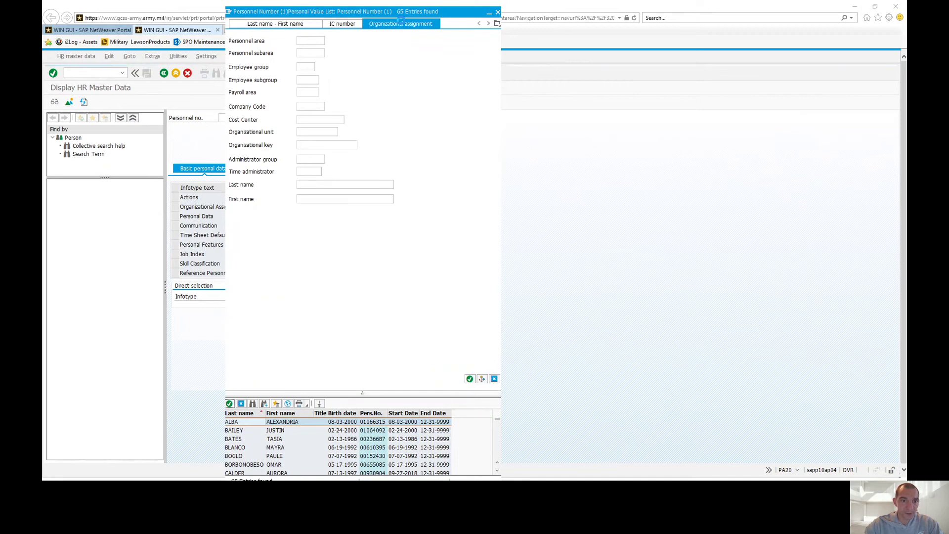
pyautogui.click(332, 132)
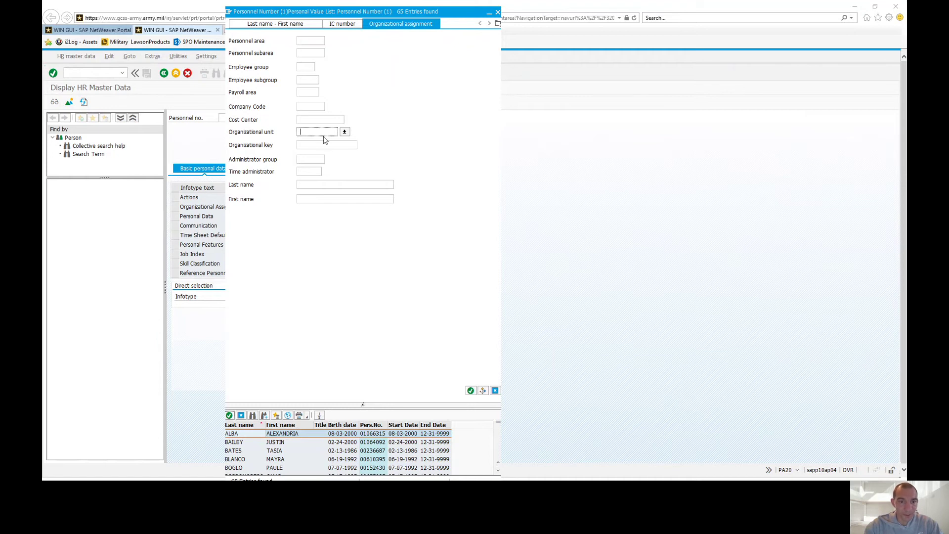
pyautogui.click(317, 199)
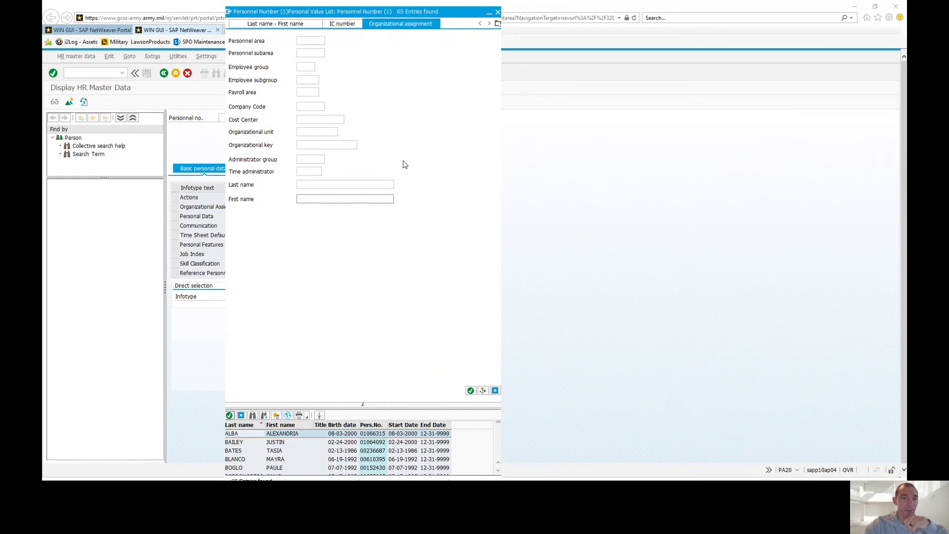
pyautogui.click(497, 12)
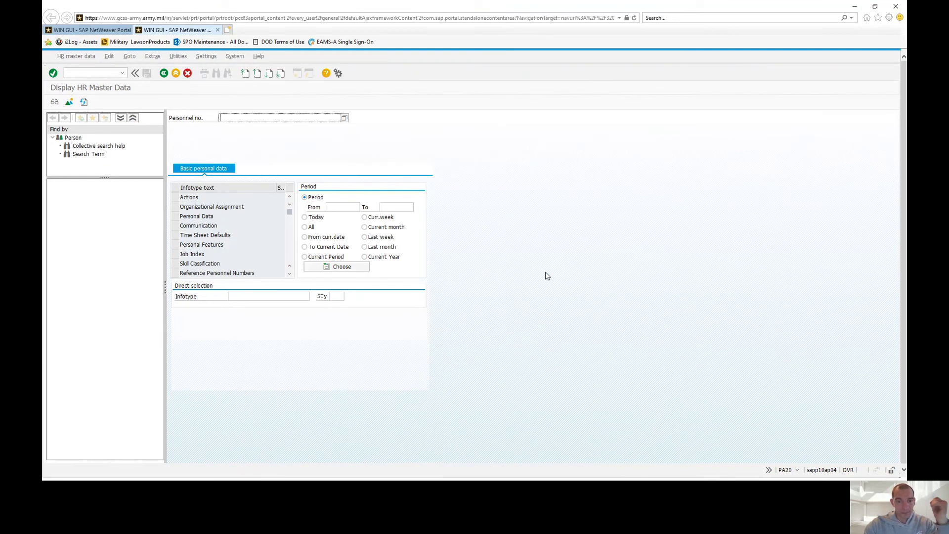